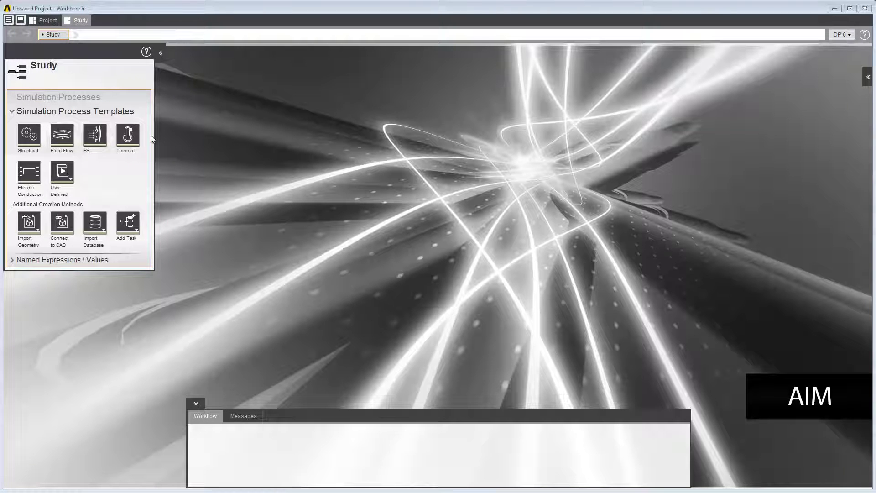
Step: Add a Geometry component system named Geometry below the Study on the project schematic
{"action": "left_click", "coordinate": [55, 23]}
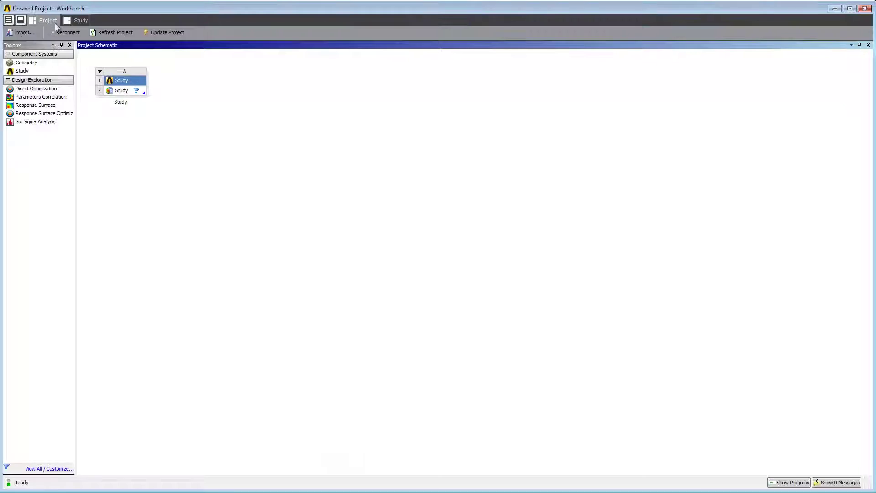
{"action": "left_click", "coordinate": [44, 64]}
{"action": "left_click_drag", "start_coordinate": [45, 63], "coordinate": [111, 116]}
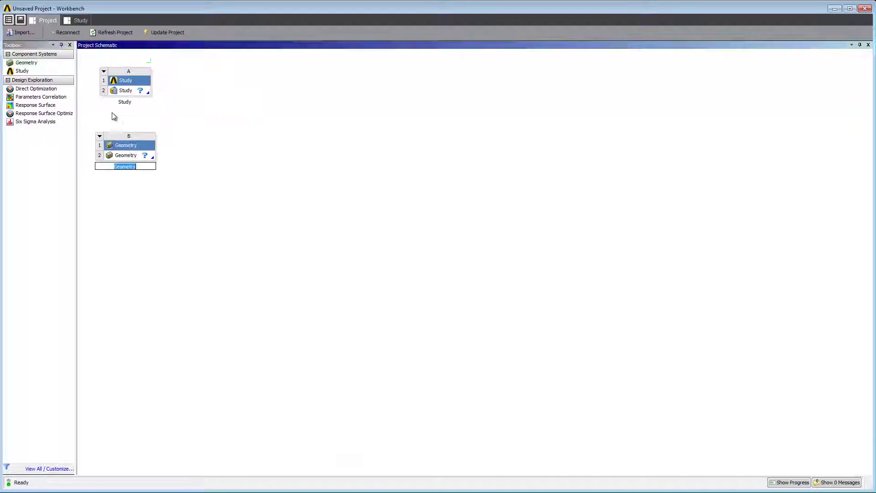
{"action": "left_click", "coordinate": [142, 156]}
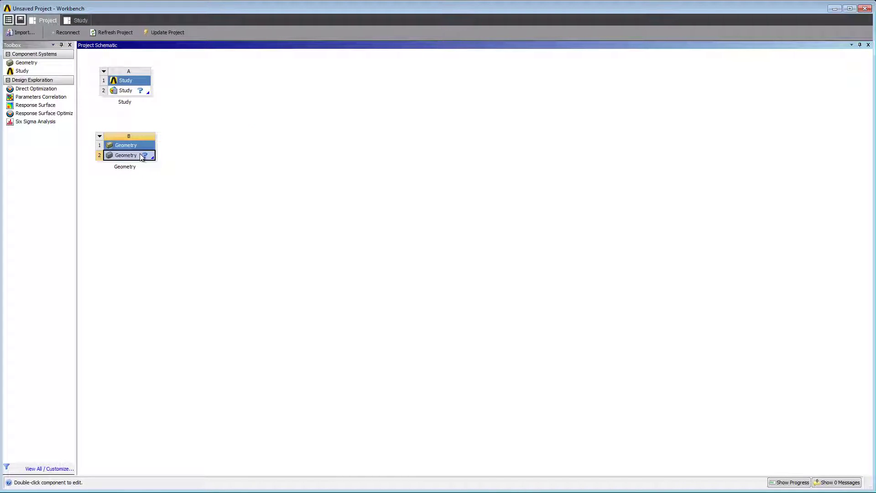
Step: Import PipeDemo.scdoc into the Geometry cell and open it in SpaceClaim
{"action": "right_click", "coordinate": [142, 156]}
{"action": "mouse_move", "coordinate": [188, 177]}
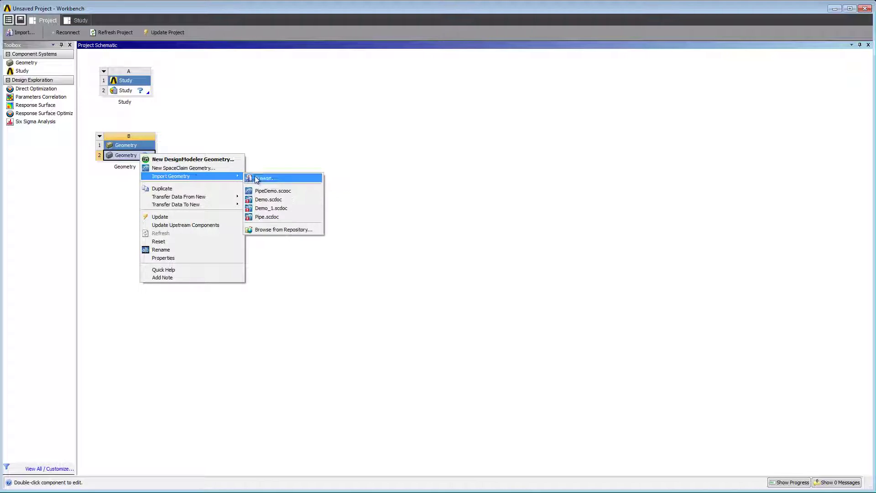
{"action": "left_click", "coordinate": [279, 192]}
{"action": "double_click", "coordinate": [142, 158]}
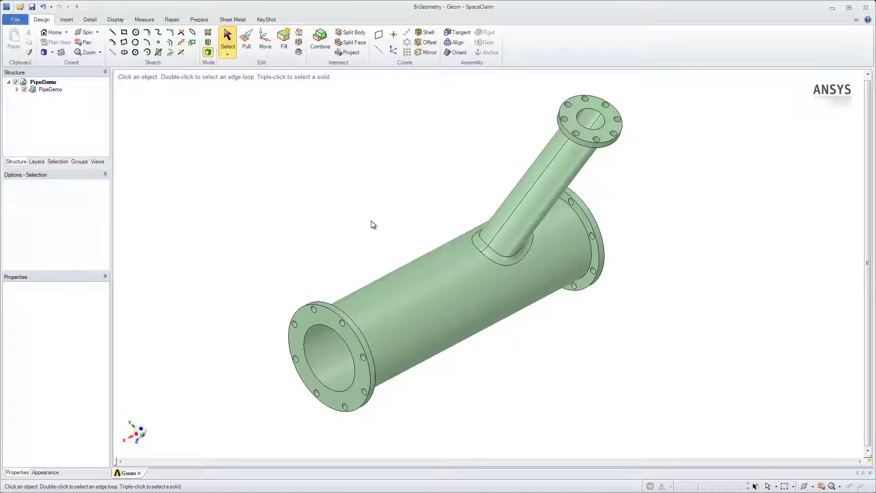
Step: Orbit the flanged pipe to inspect it, then show the Prepare tools
{"action": "mouse_move", "coordinate": [370, 221]}
{"action": "middle_mouse_down"}
{"action": "mouse_move", "coordinate": [346, 173]}
{"action": "mouse_move", "coordinate": [436, 187]}
{"action": "mouse_move", "coordinate": [347, 175]}
{"action": "mouse_move", "coordinate": [346, 190]}
{"action": "middle_mouse_up"}
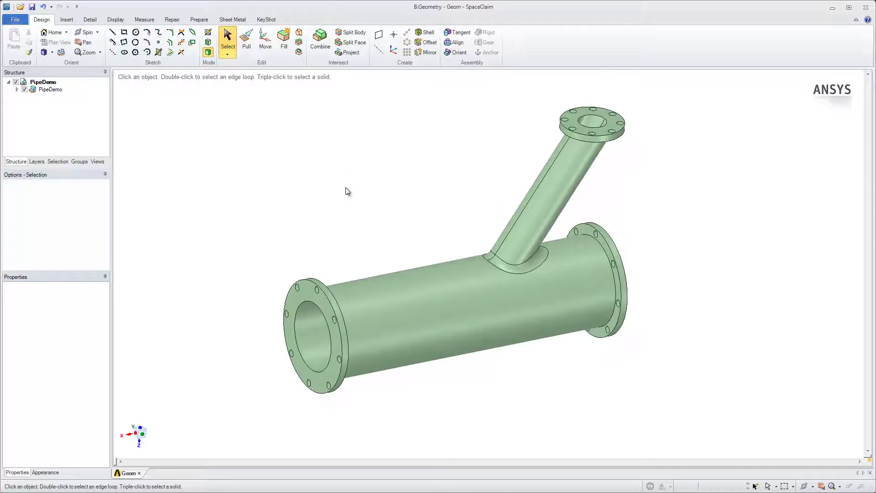
{"action": "left_click", "coordinate": [201, 20]}
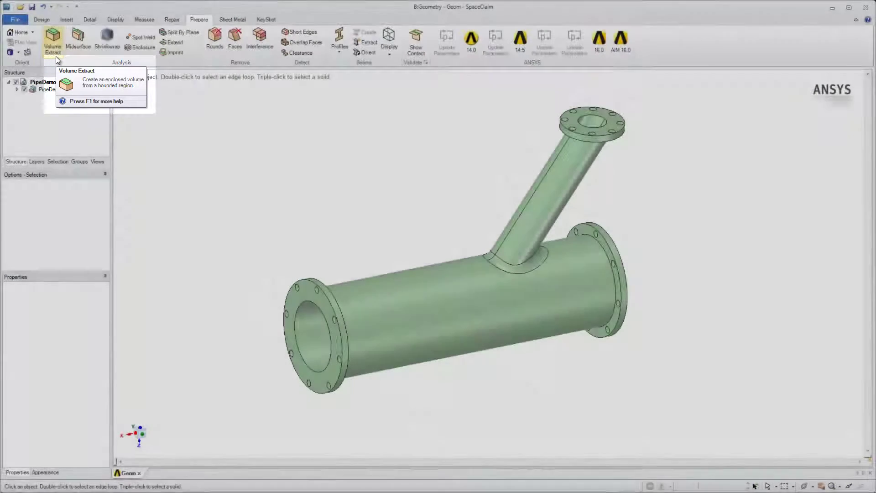
Step: Start Volume Extract and select the front, right and top branch flange faces as boundaries
{"action": "left_click", "coordinate": [57, 59]}
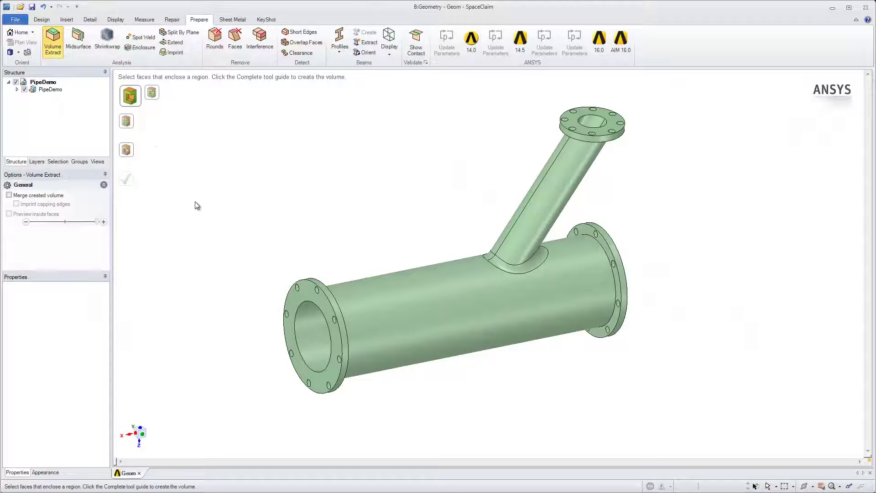
{"action": "middle_click_drag", "start_coordinate": [197, 205], "coordinate": [229, 220]}
{"action": "left_click", "coordinate": [335, 308]}
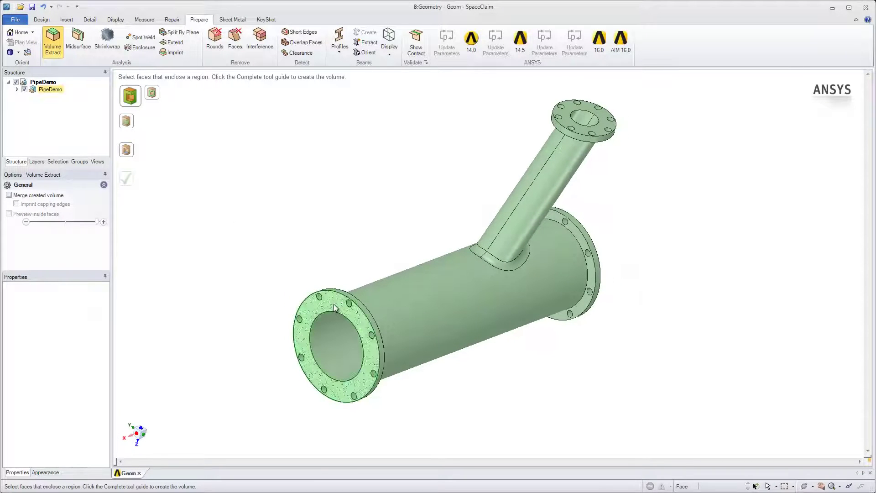
{"action": "left_click", "coordinate": [334, 308]}
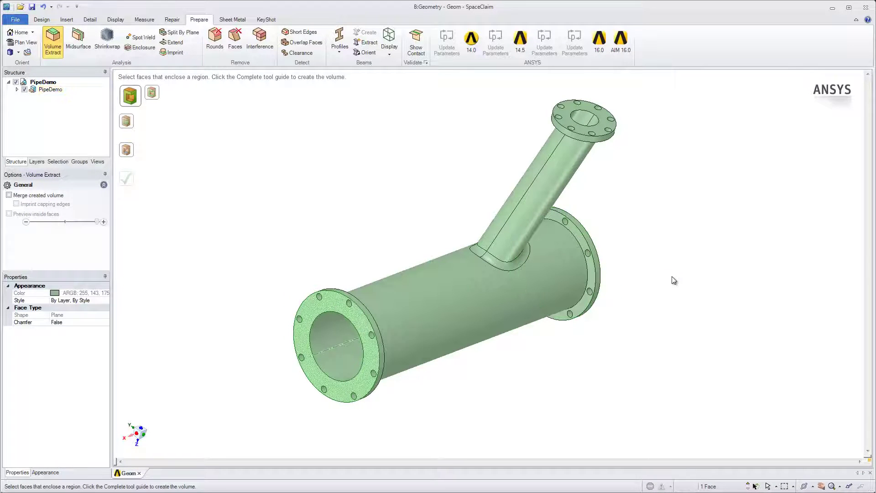
{"action": "middle_click_drag", "start_coordinate": [673, 280], "coordinate": [593, 259]}
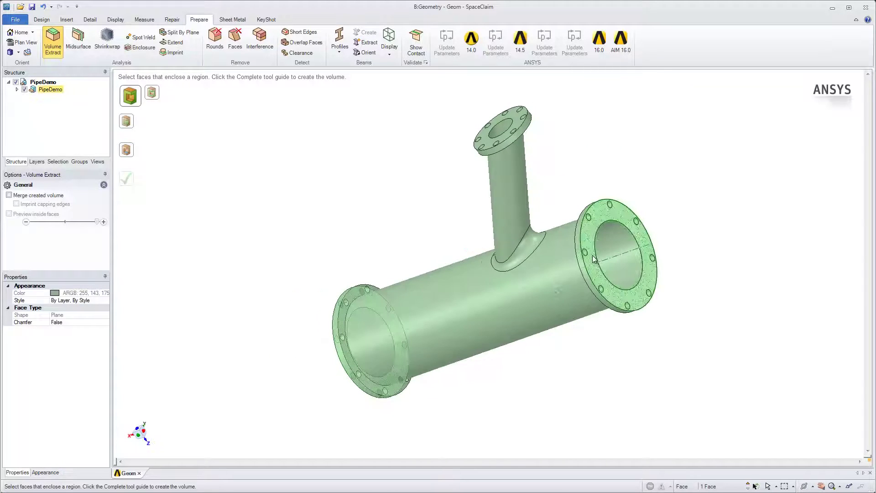
{"action": "left_click", "coordinate": [591, 238], "text": "ctrl"}
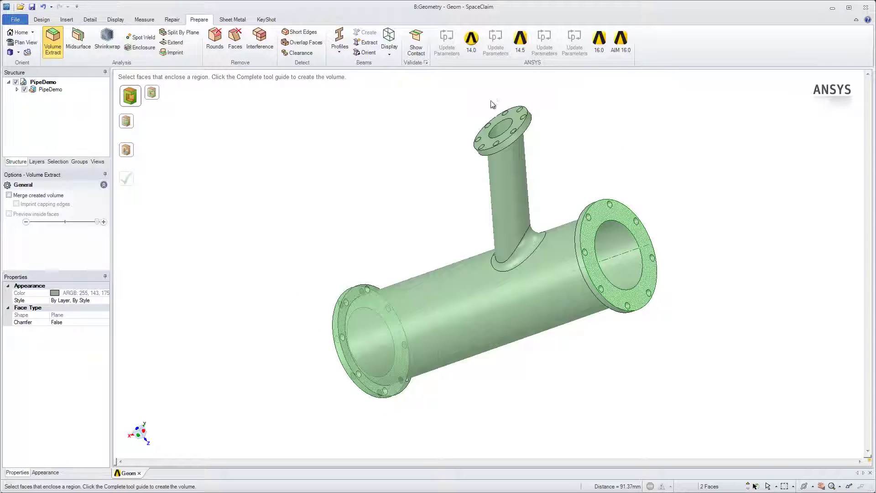
{"action": "left_click", "coordinate": [497, 116], "text": "ctrl"}
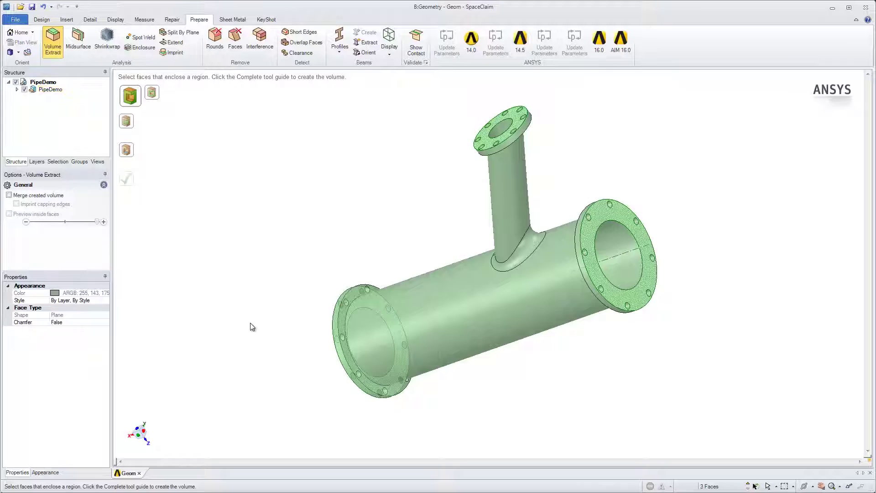
Step: Pick the inner pipe wall as the seed face and complete the volume extraction
{"action": "middle_click_drag", "start_coordinate": [289, 326], "coordinate": [330, 307]}
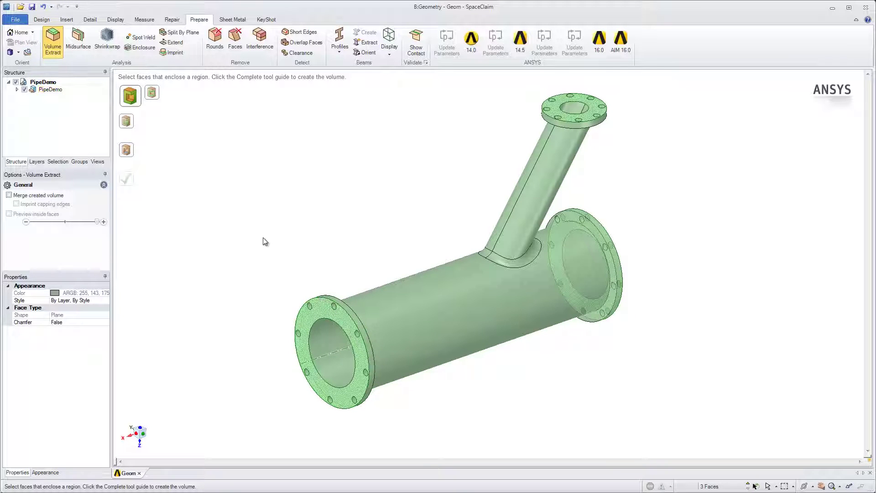
{"action": "middle_click_drag", "start_coordinate": [209, 194], "coordinate": [230, 197]}
{"action": "left_click", "coordinate": [127, 150]}
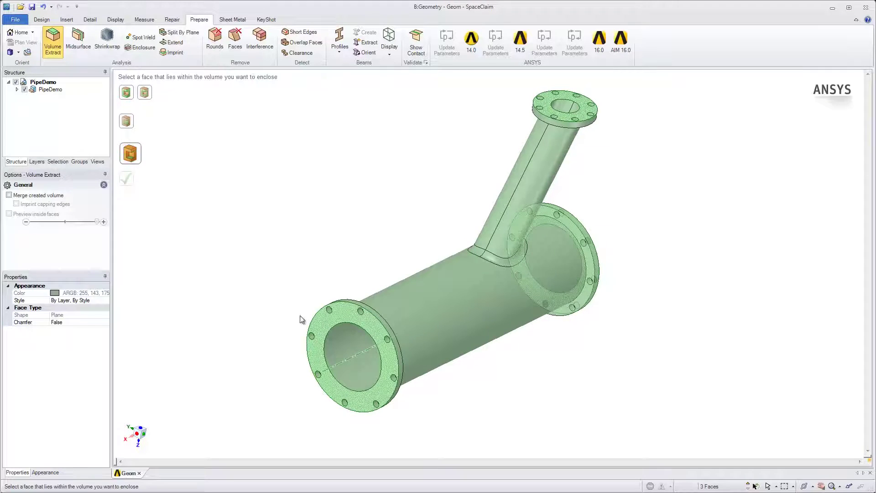
{"action": "left_click", "coordinate": [341, 346]}
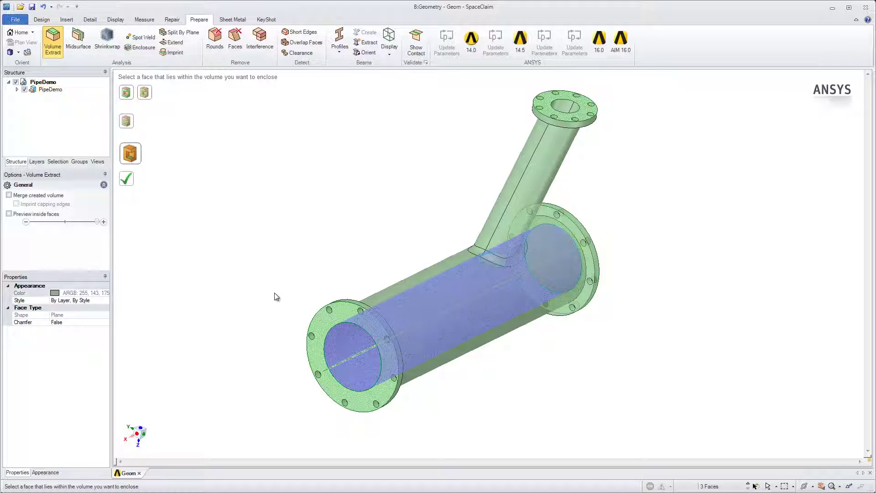
{"action": "left_click", "coordinate": [132, 184]}
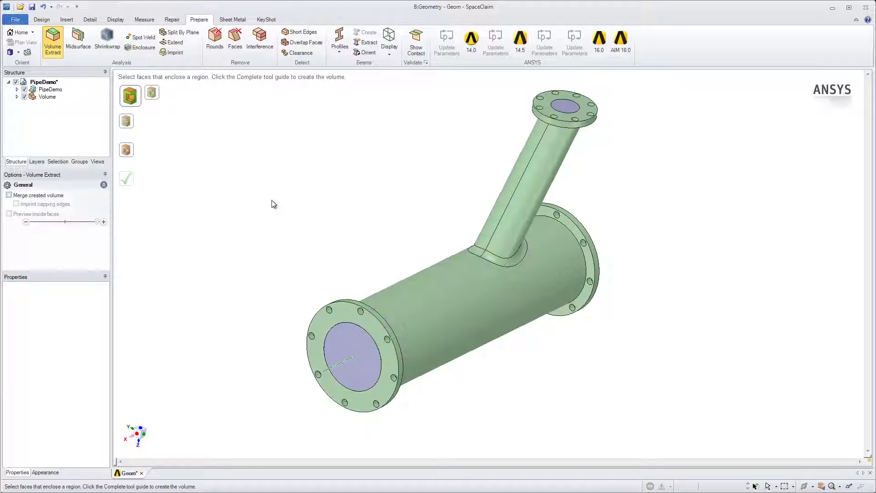
Step: Save the PipeDemo design with its new Volume body and return to Workbench
{"action": "mouse_move", "coordinate": [240, 182]}
{"action": "middle_mouse_down"}
{"action": "mouse_move", "coordinate": [201, 156]}
{"action": "mouse_move", "coordinate": [164, 172]}
{"action": "mouse_move", "coordinate": [239, 187]}
{"action": "mouse_move", "coordinate": [260, 211]}
{"action": "middle_mouse_up"}
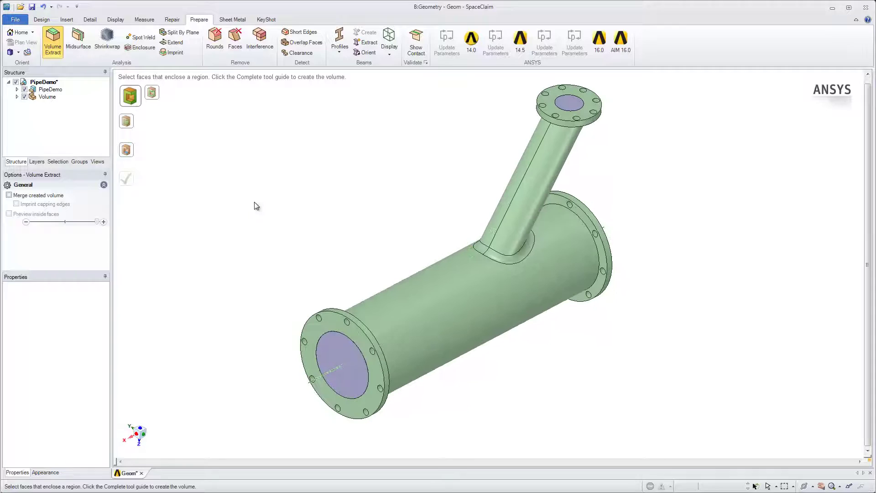
{"action": "left_click", "coordinate": [31, 7]}
{"action": "key", "text": "alt+Tab"}
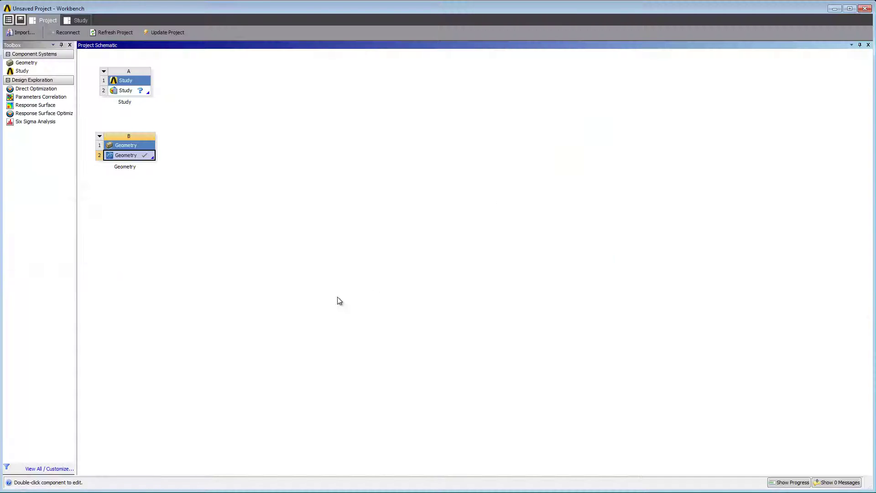
Step: Choose the FSI template on the AIM Study page, representing both structure and flow volume
{"action": "left_click", "coordinate": [67, 20]}
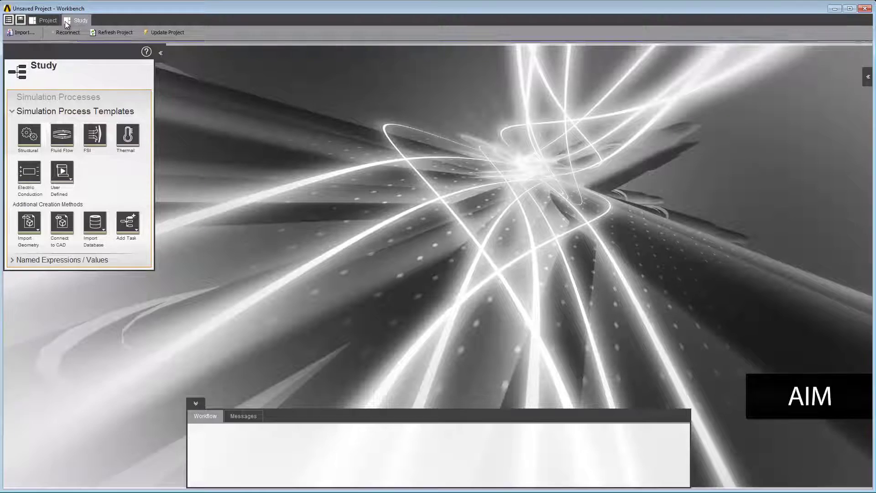
{"action": "left_click", "coordinate": [90, 139]}
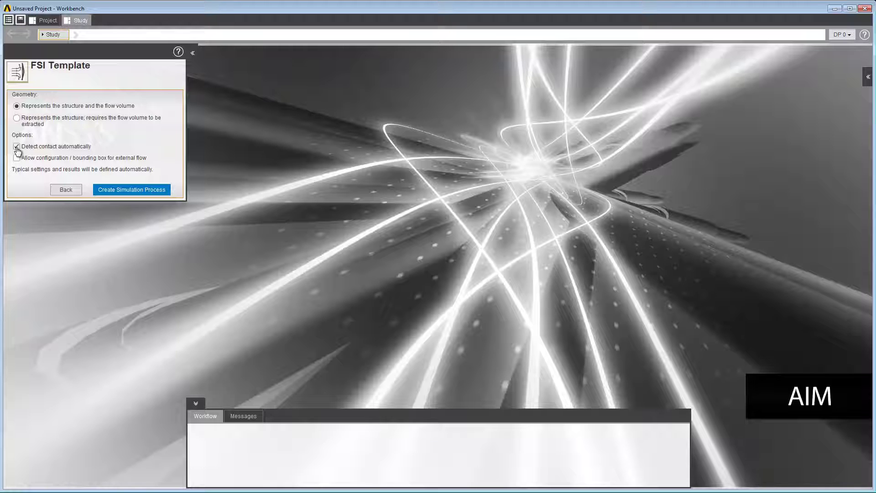
Step: Create the FSI simulation process from the PipeDemo geometry file and pan the model
{"action": "left_click", "coordinate": [106, 191]}
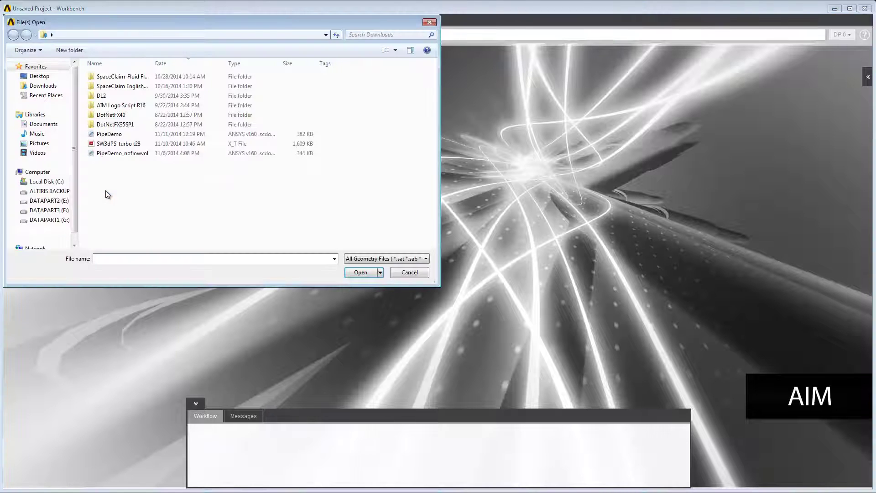
{"action": "double_click", "coordinate": [109, 134]}
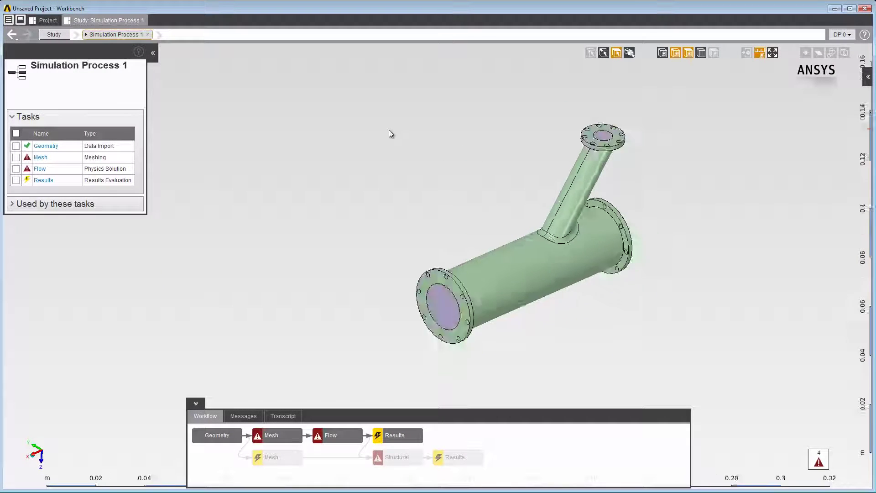
{"action": "scroll", "coordinate": [393, 141], "scroll_direction": "up", "scroll_amount": 2}
{"action": "middle_click_drag", "start_coordinate": [436, 202], "coordinate": [378, 186], "text": "shift"}
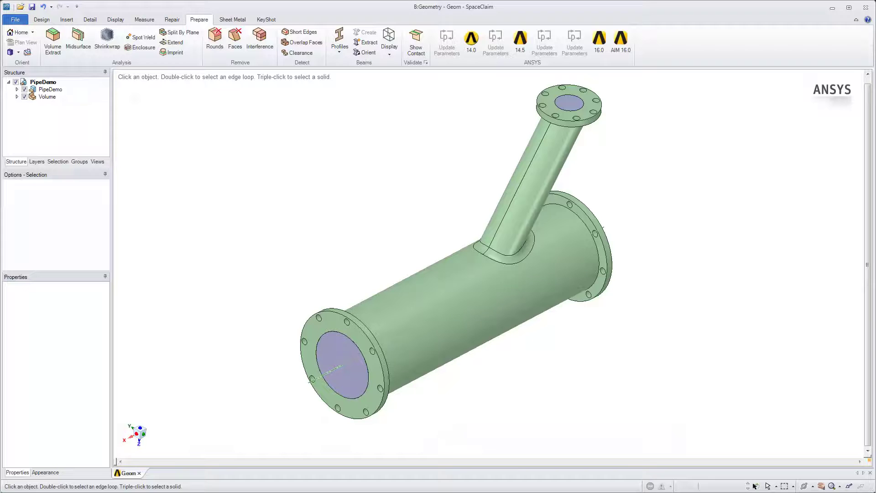
Step: Move the two selected end flange faces of the pipe inward
{"action": "left_click", "coordinate": [32, 19]}
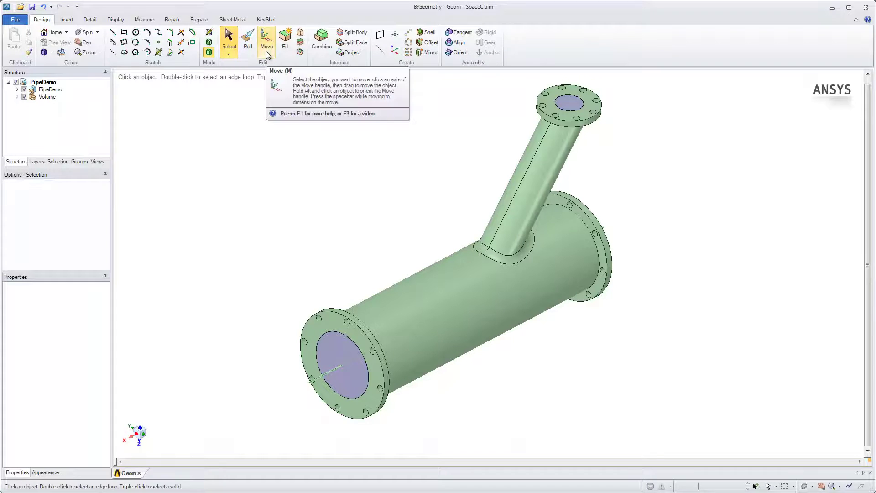
{"action": "left_click", "coordinate": [267, 50]}
{"action": "left_click", "coordinate": [340, 365]}
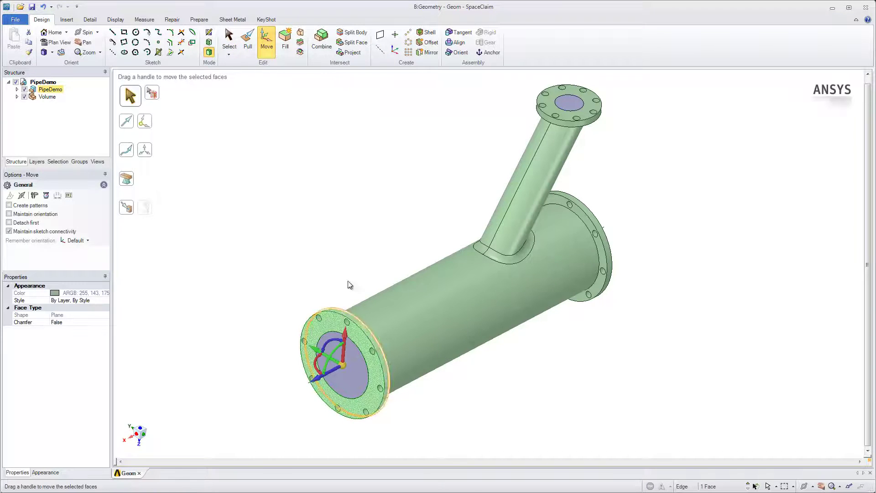
{"action": "middle_click_drag", "start_coordinate": [348, 285], "coordinate": [388, 447]}
{"action": "left_click", "coordinate": [348, 393], "text": "ctrl"}
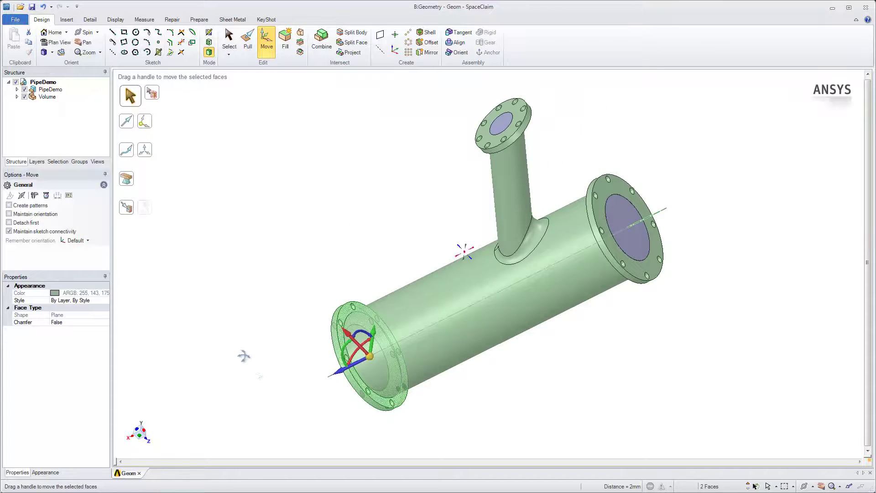
{"action": "middle_click_drag", "start_coordinate": [464, 250], "coordinate": [344, 333]}
{"action": "middle_click_drag", "start_coordinate": [401, 284], "coordinate": [361, 352], "text": "ctrl"}
{"action": "left_click_drag", "start_coordinate": [353, 352], "coordinate": [369, 360]}
{"action": "left_click", "coordinate": [300, 170]}
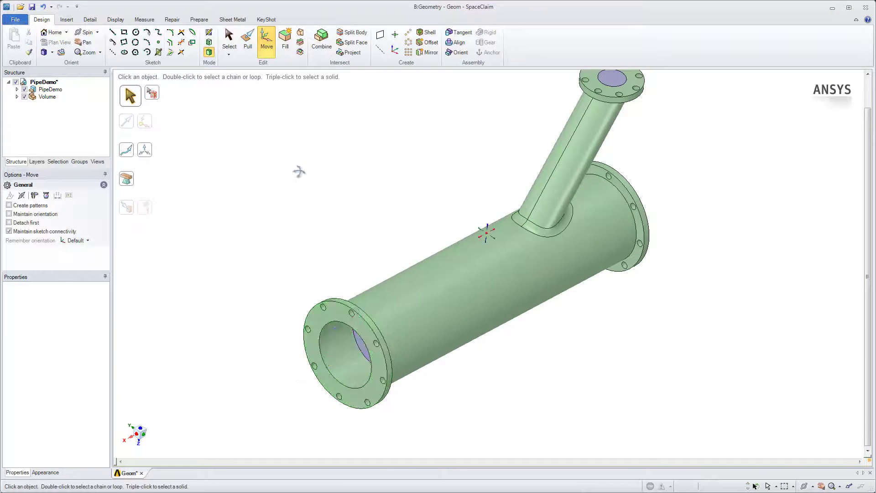
{"action": "middle_click_drag", "start_coordinate": [299, 170], "coordinate": [315, 147]}
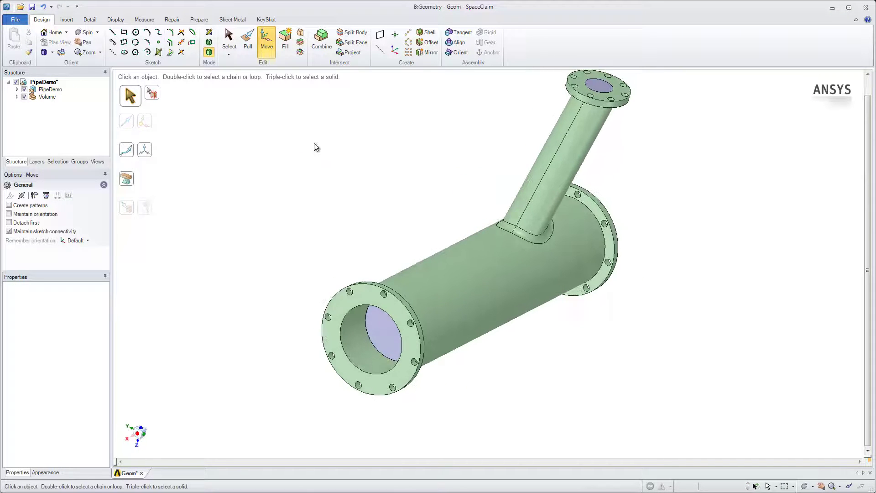
Step: Pull the cylinder face to enlarge the pipe radius from 10mm to 12.05mm
{"action": "left_click", "coordinate": [248, 54]}
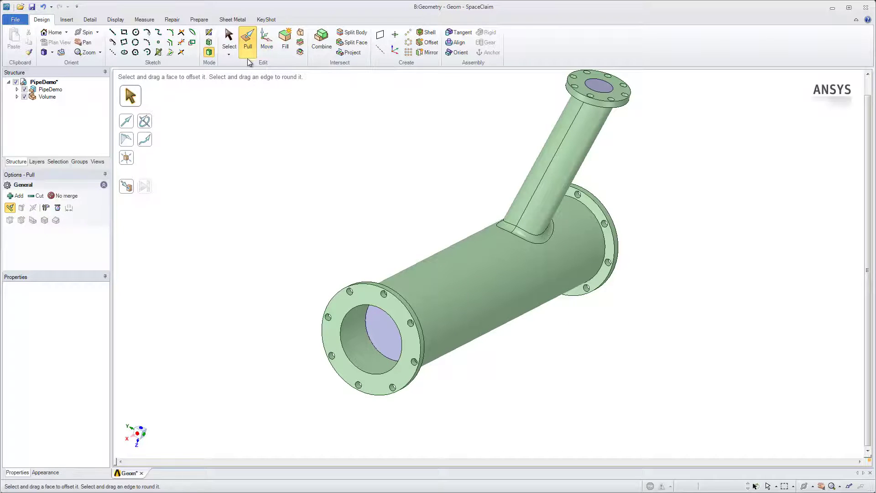
{"action": "left_click", "coordinate": [362, 337]}
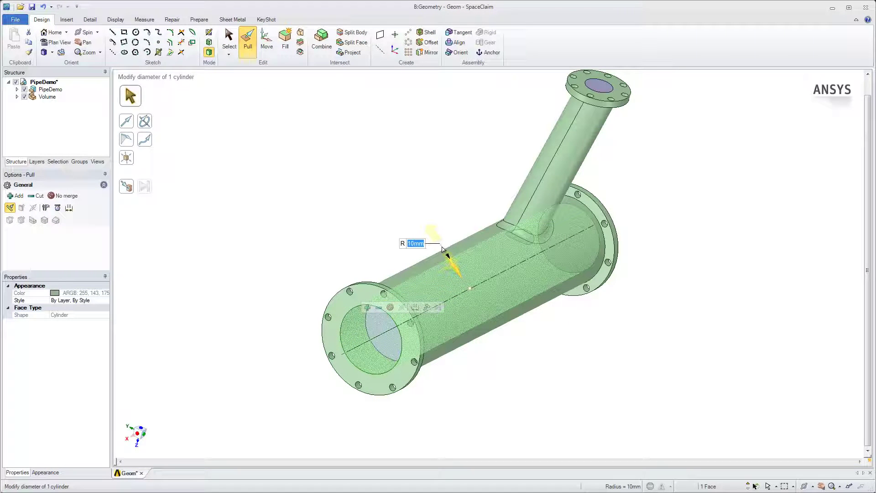
{"action": "left_click_drag", "start_coordinate": [441, 249], "coordinate": [305, 259]}
{"action": "mouse_move", "coordinate": [256, 321]}
{"action": "middle_mouse_down"}
{"action": "mouse_move", "coordinate": [305, 293]}
{"action": "mouse_move", "coordinate": [272, 299]}
{"action": "mouse_move", "coordinate": [261, 319]}
{"action": "middle_mouse_up"}
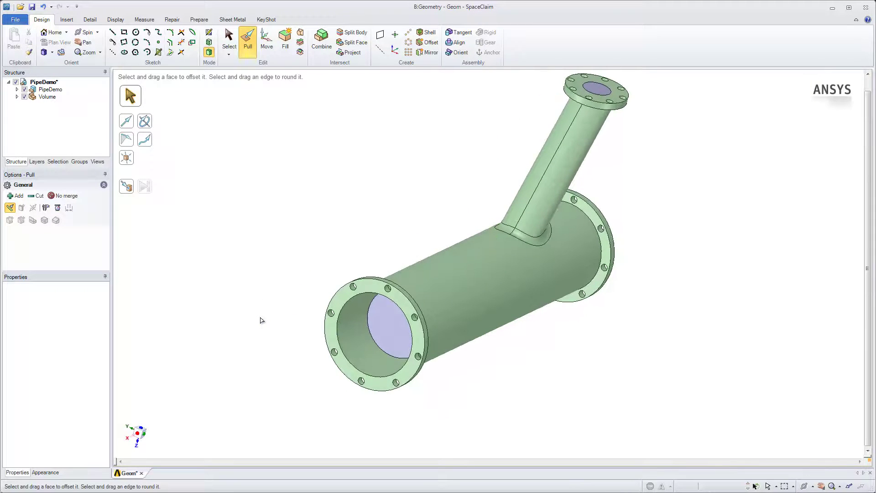
Step: Check the Volume body in the structure tree, then save the edited PipeDemo design
{"action": "left_click", "coordinate": [17, 97]}
{"action": "left_click", "coordinate": [56, 104]}
{"action": "right_click", "coordinate": [56, 105]}
{"action": "left_click", "coordinate": [128, 120]}
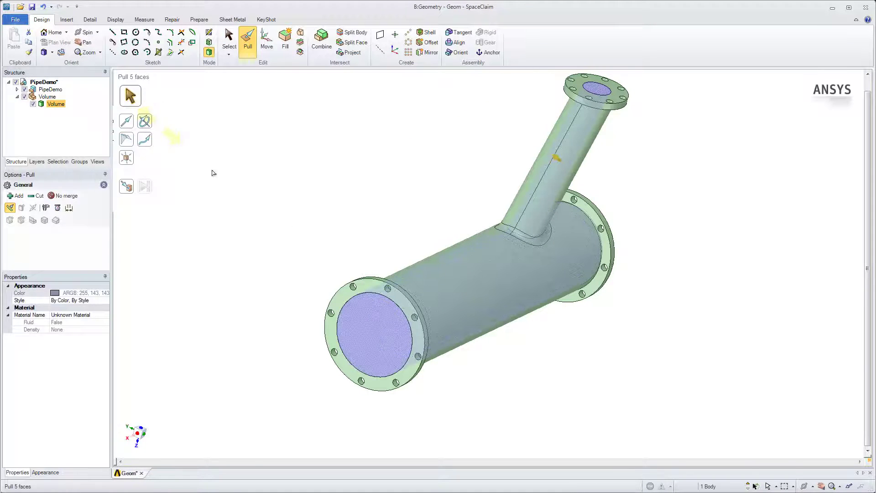
{"action": "left_click", "coordinate": [285, 249]}
{"action": "middle_click_drag", "start_coordinate": [286, 248], "coordinate": [137, 114]}
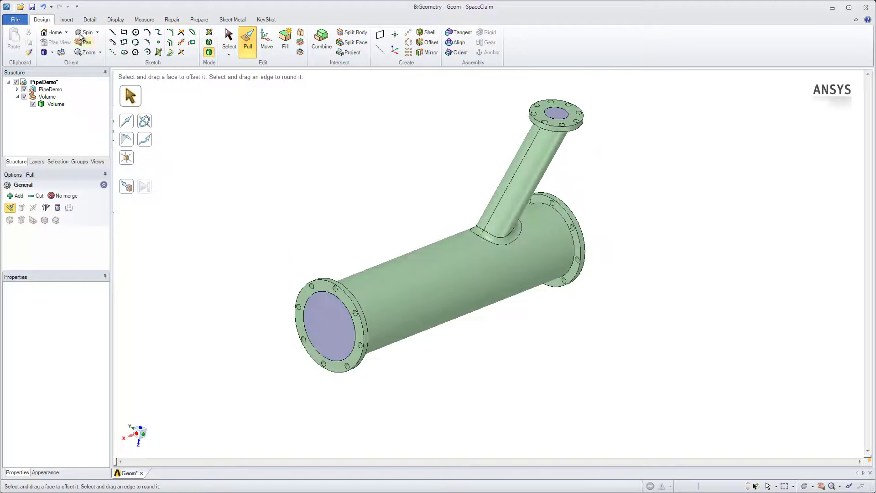
{"action": "left_click", "coordinate": [36, 8]}
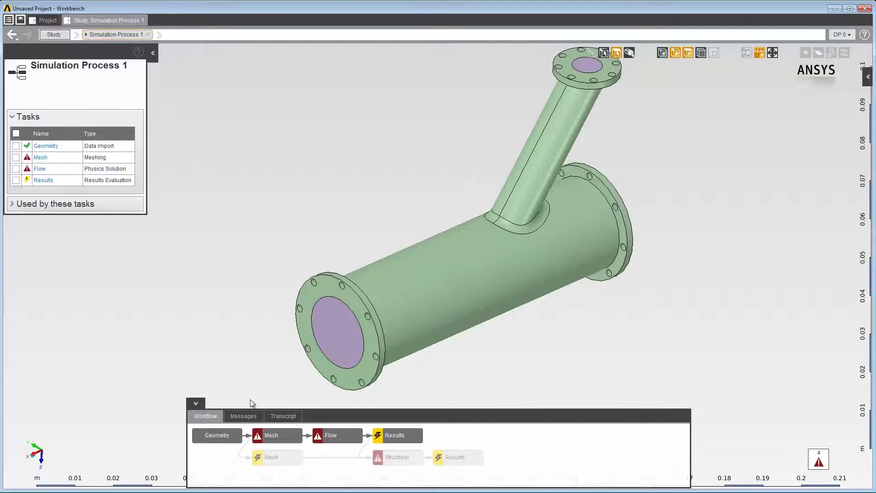
Step: Synchronize Geometry Import Source 1 from the Geometry task to pull in the edited pipe
{"action": "left_click", "coordinate": [47, 146]}
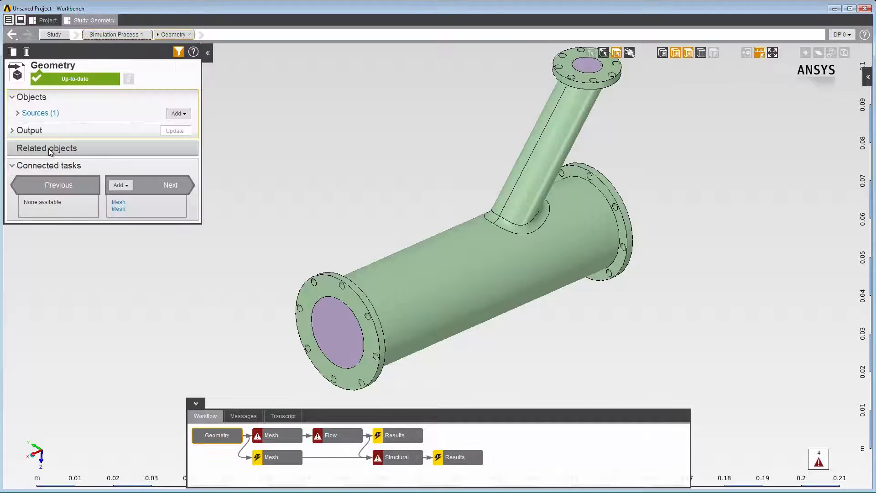
{"action": "left_click", "coordinate": [40, 112]}
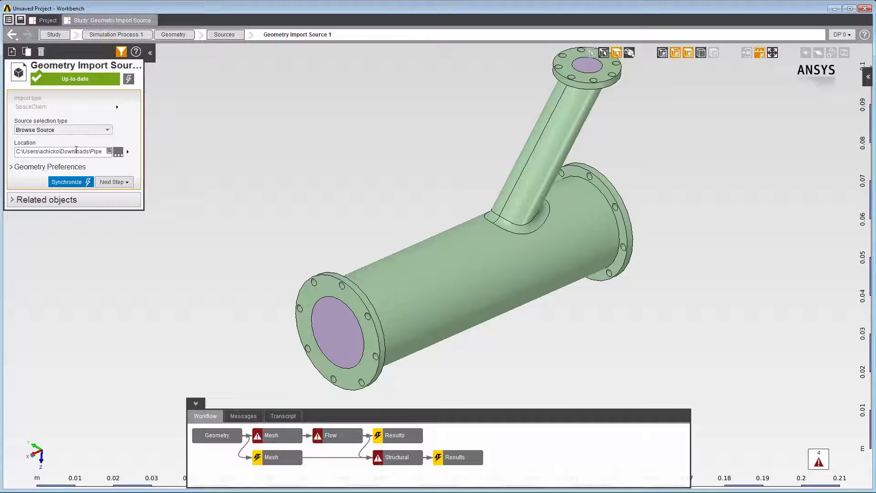
{"action": "left_click", "coordinate": [79, 180]}
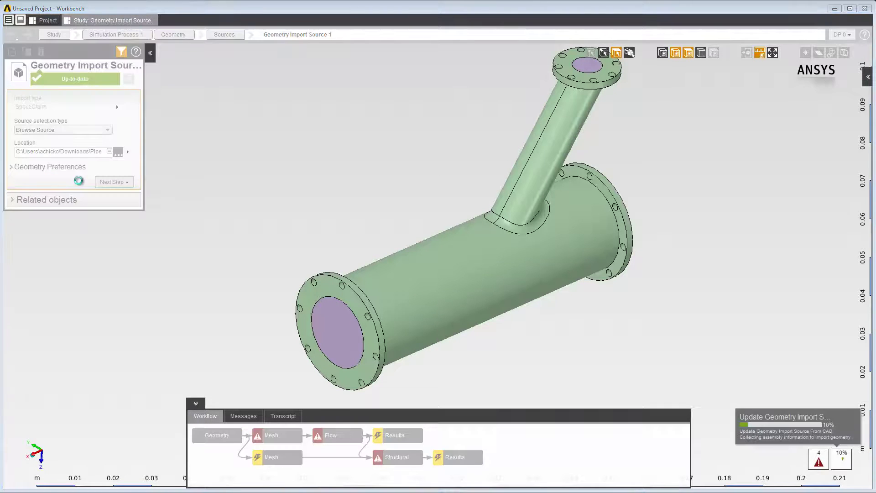